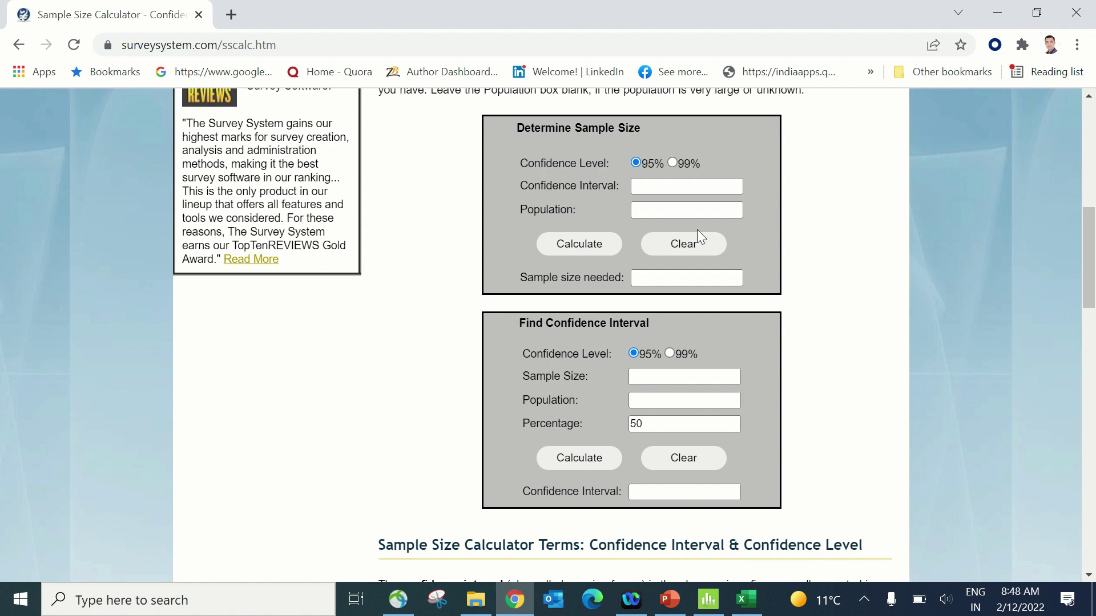
Calculate the sample size needed for a confidence interval of 5 and a population of 10000
left_click(655, 186)
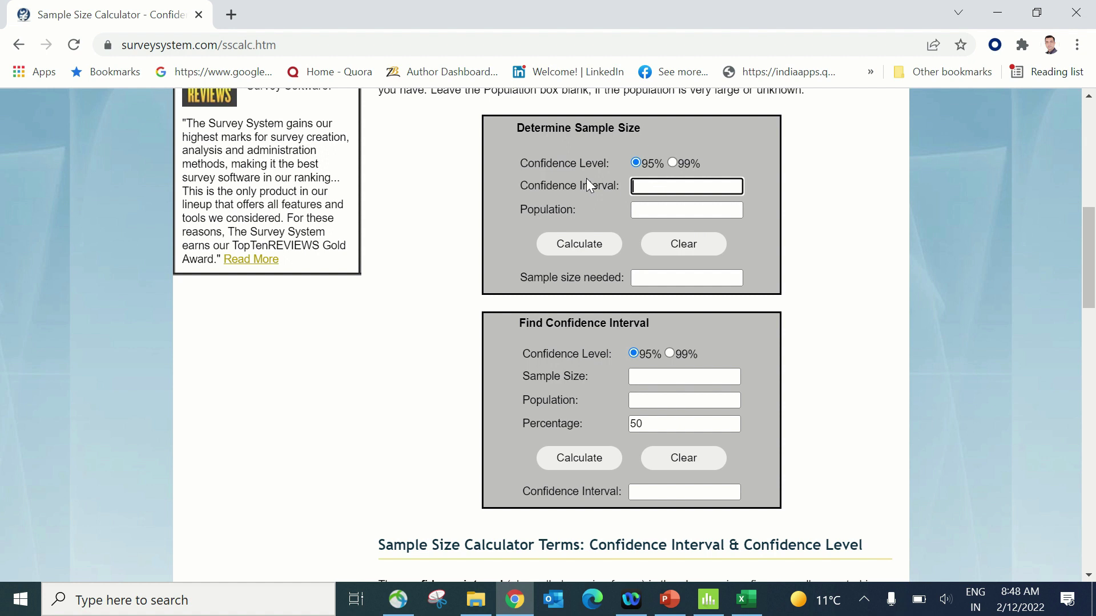
type("5")
left_click(647, 213)
type("1")
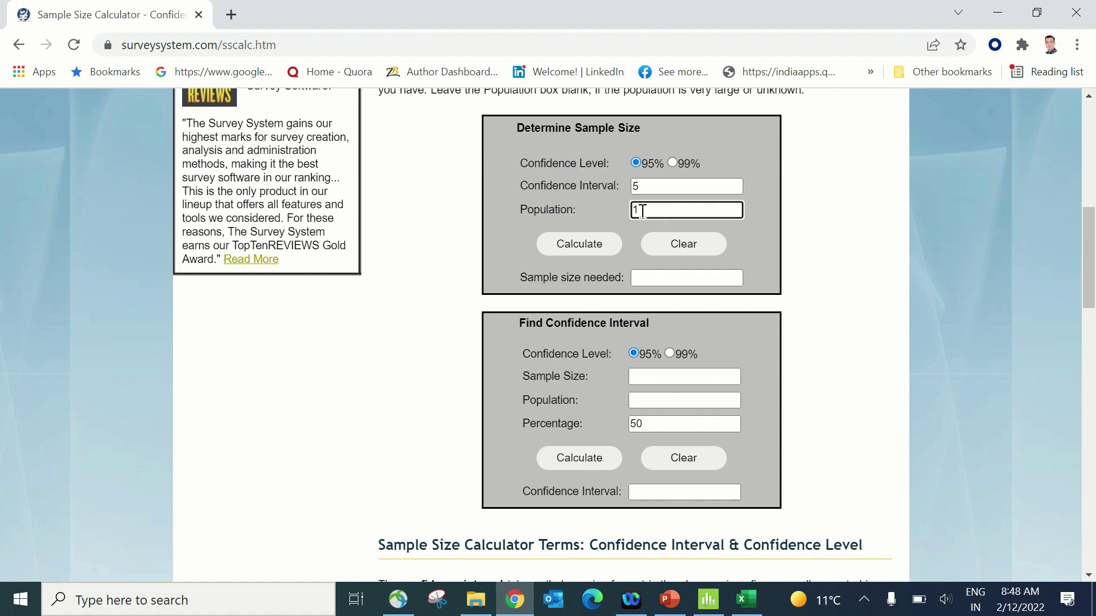
type("0000")
left_click(597, 242)
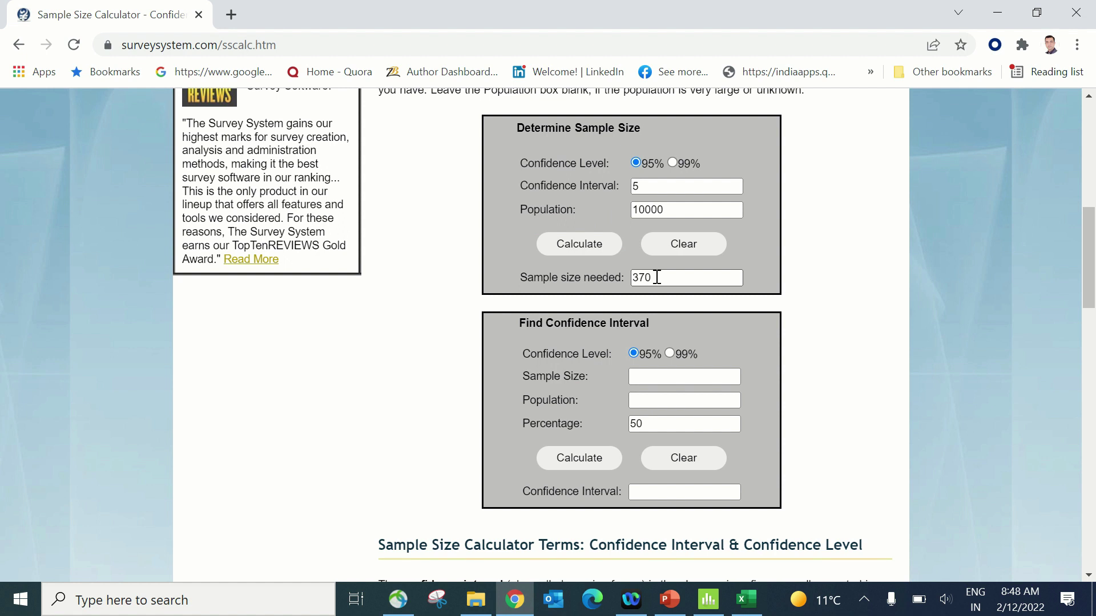
Recalculate the sample size needed with the population set to 100000
left_click(670, 211)
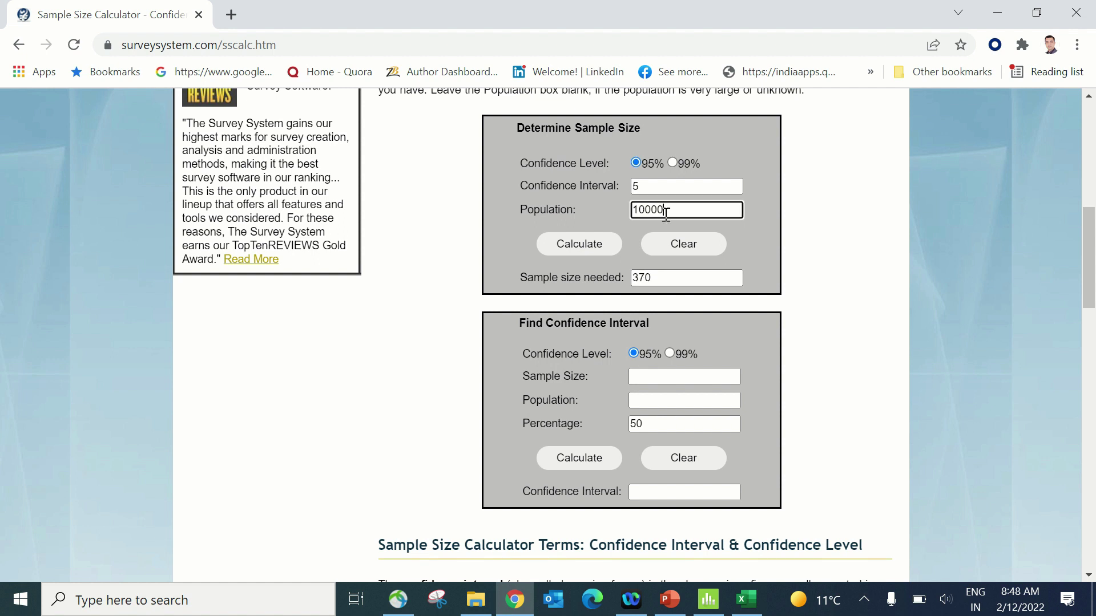
type("0")
left_click(595, 245)
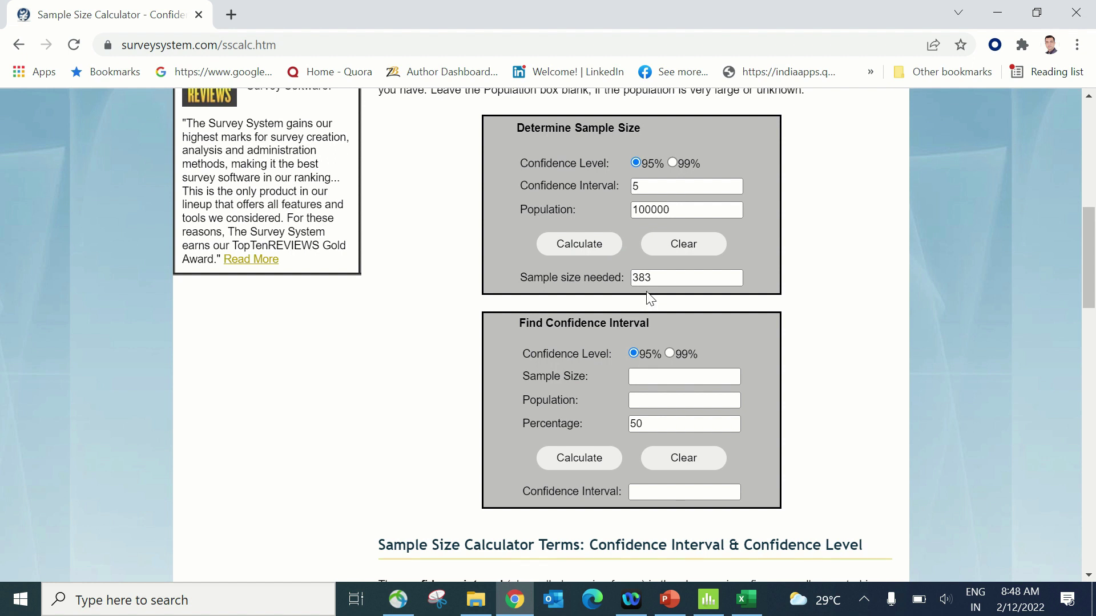
Increase the population to 1000000 and recalculate the sample size needed
left_click(679, 209)
double_click(679, 210)
left_click(678, 212)
type("0")
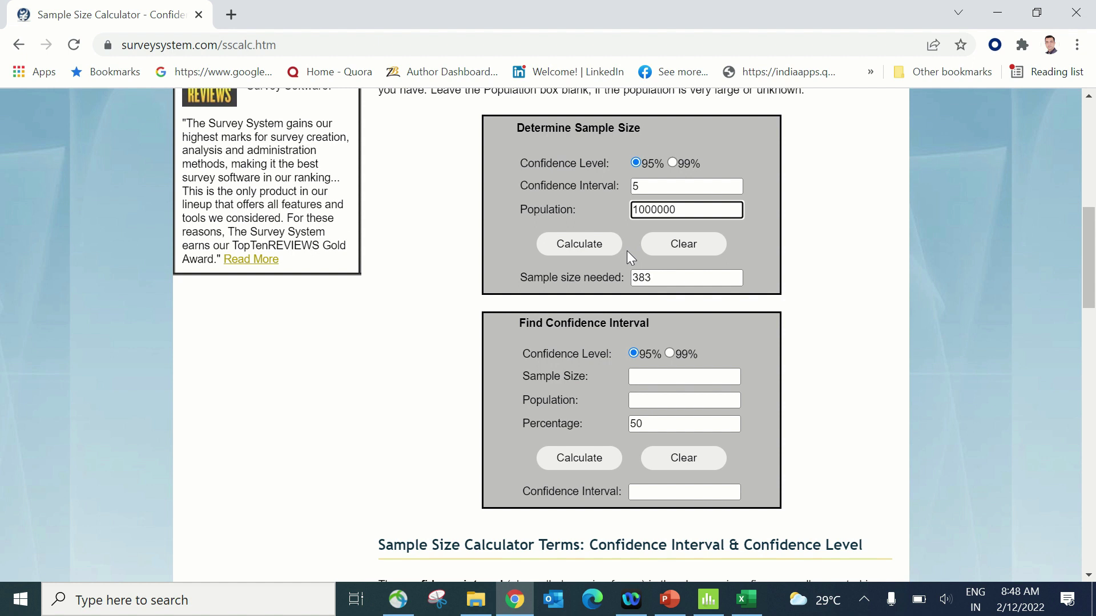
left_click(607, 245)
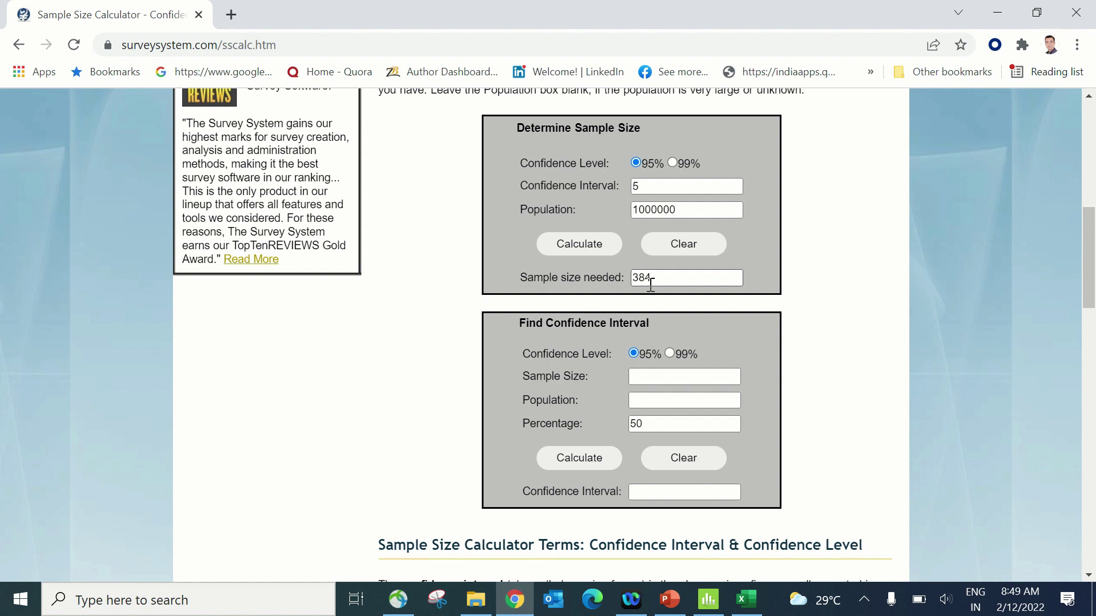
Switch to Minitab and create a graphical summary of the TAT column, viewing the report graph enlarged
key("alt+Tab")
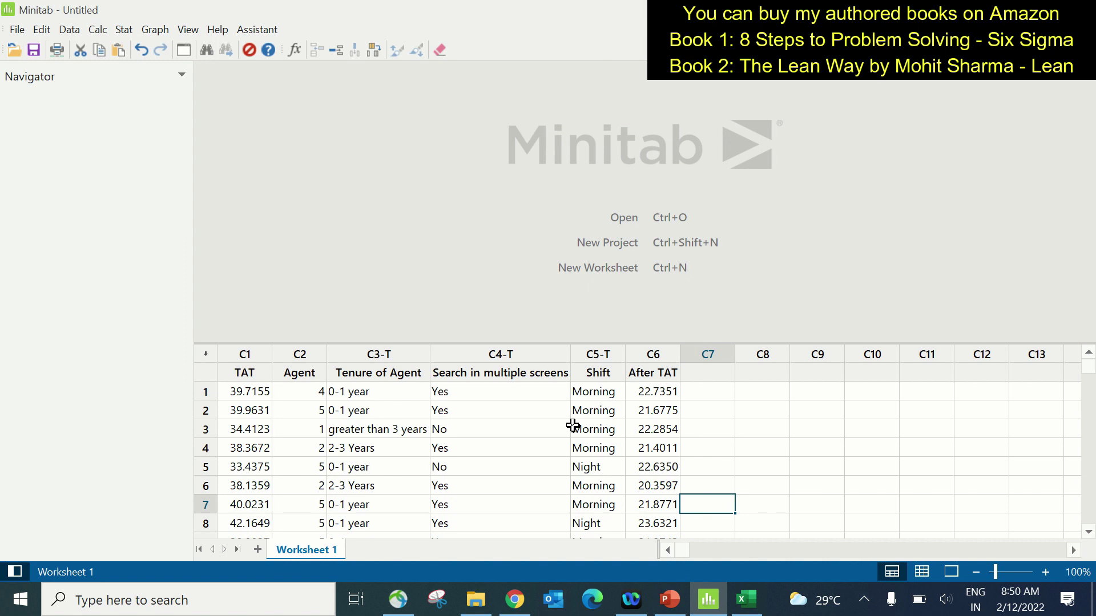
left_click(124, 29)
mouse_move(165, 48)
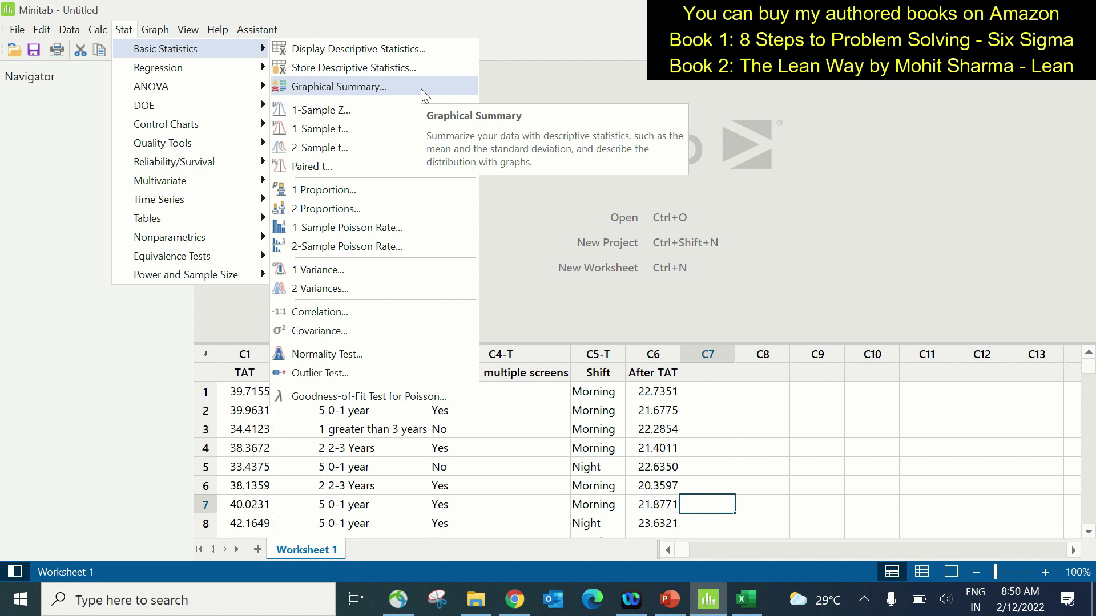
left_click(420, 88)
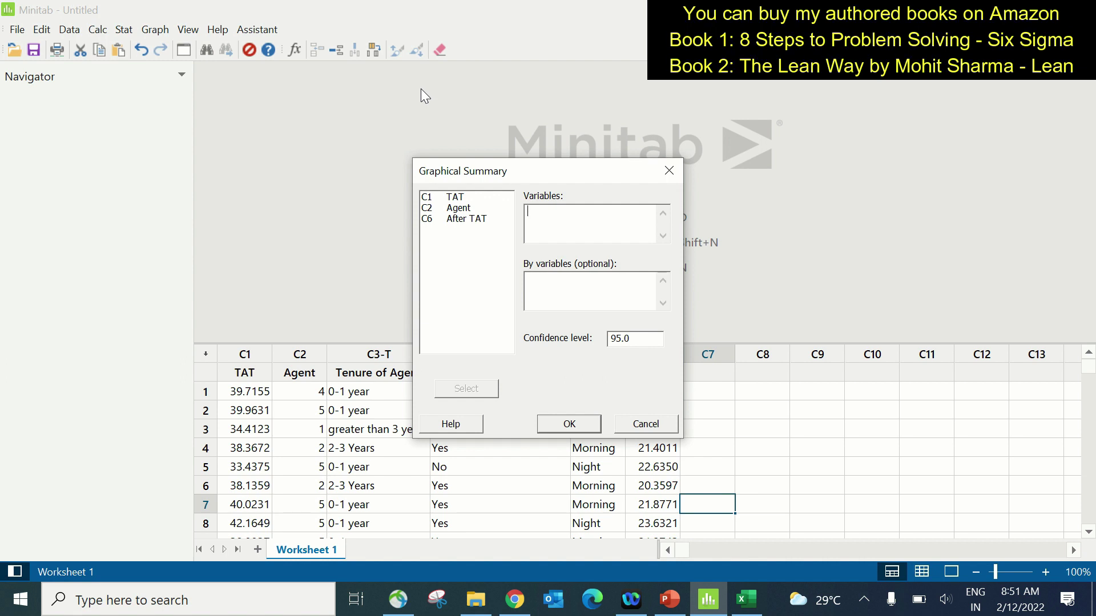
double_click(462, 198)
left_click(569, 424)
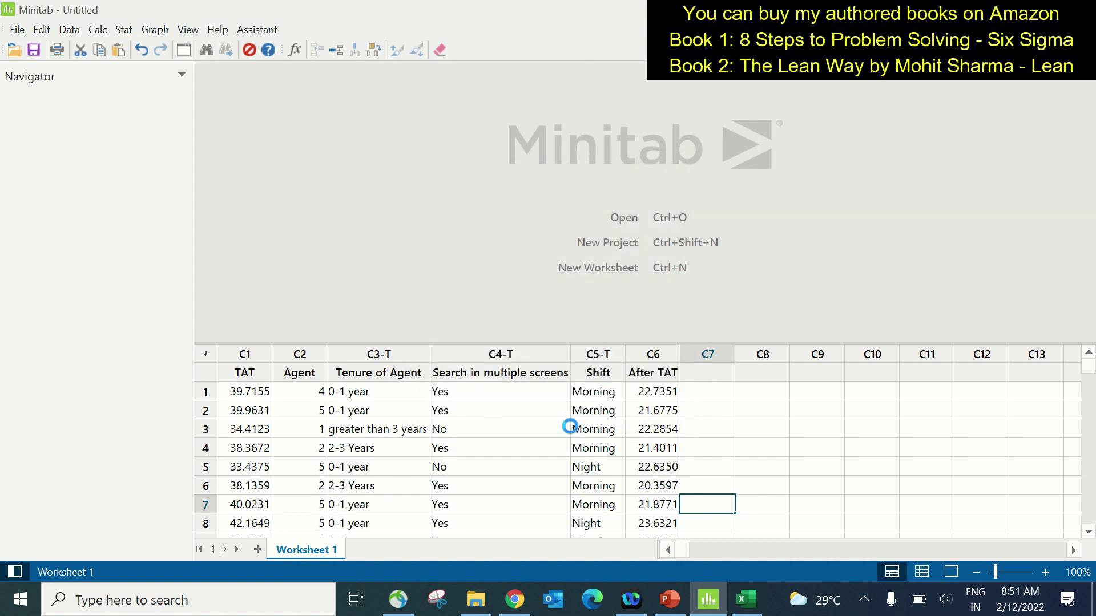
double_click(575, 265)
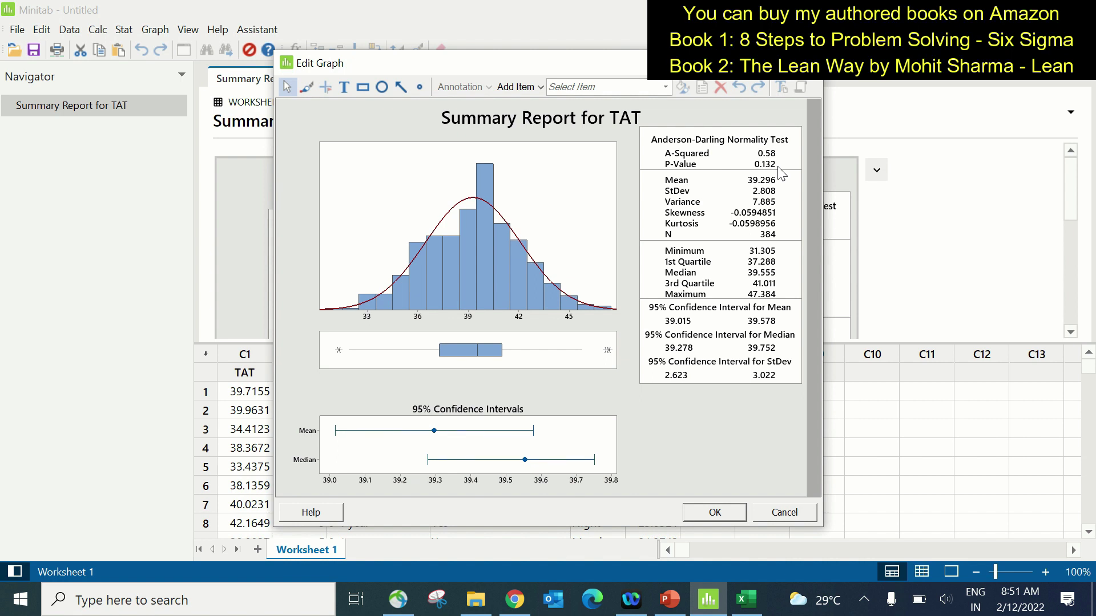
left_click(719, 518)
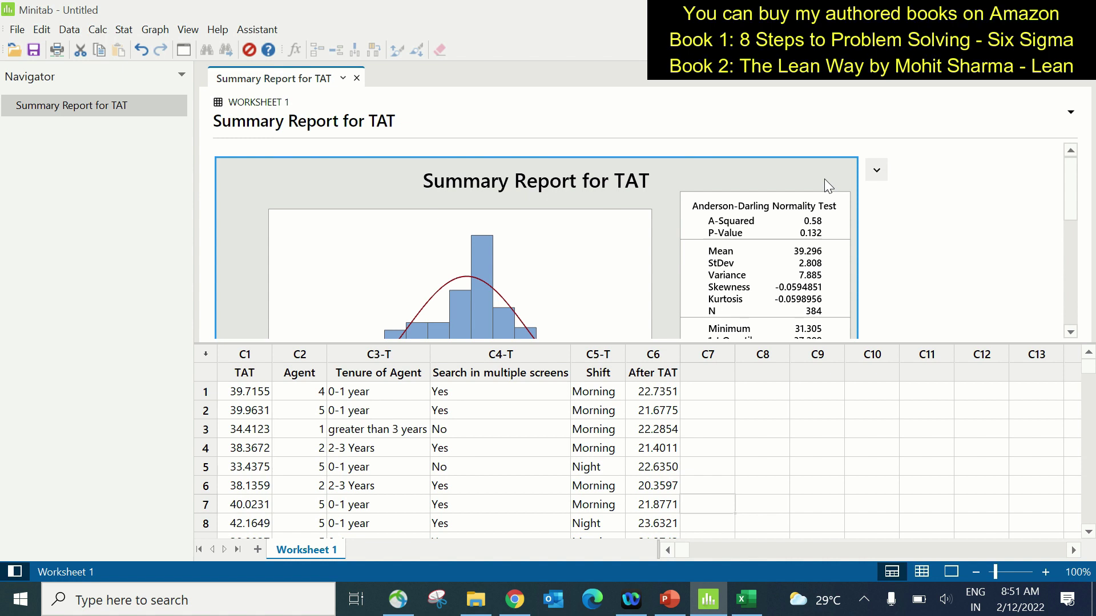
Run a one-way ANOVA with TAT as response and Agent as factor, and review its P-value and means
left_click(124, 29)
mouse_move(151, 87)
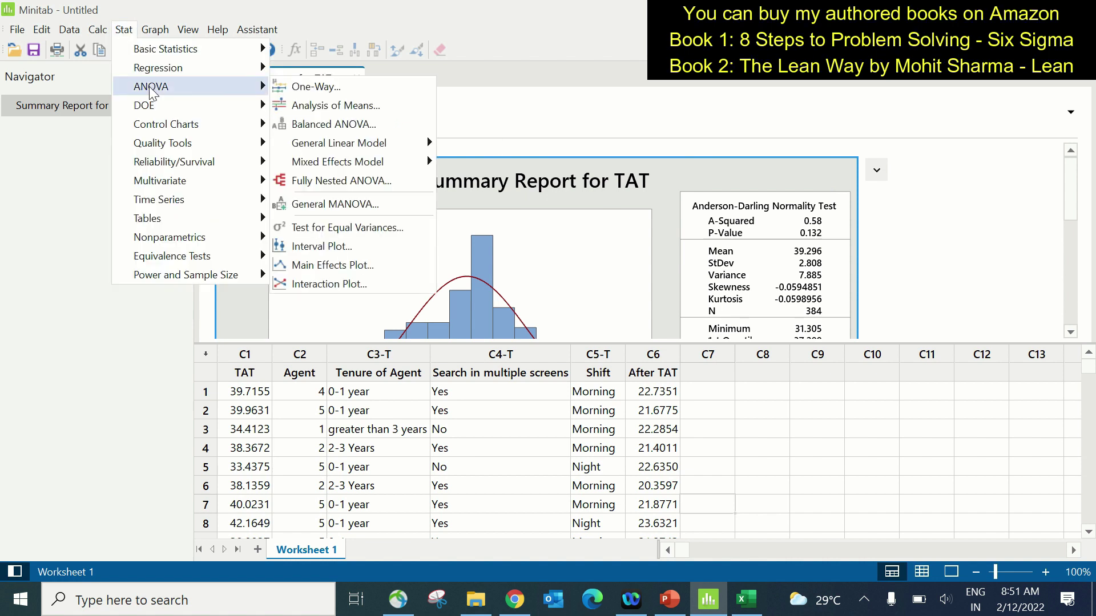
left_click(397, 86)
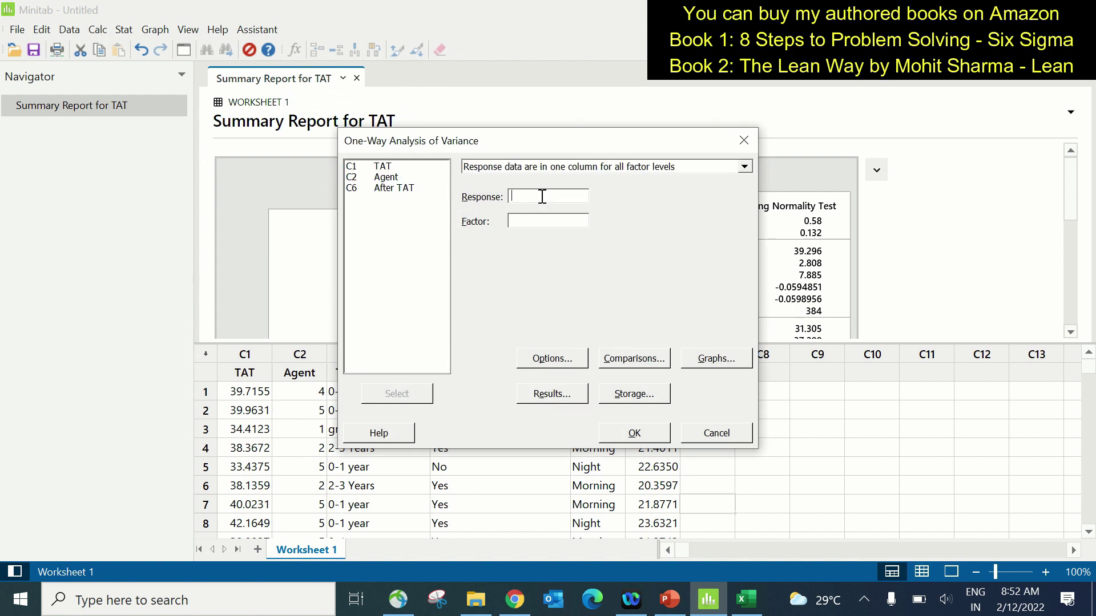
double_click(402, 167)
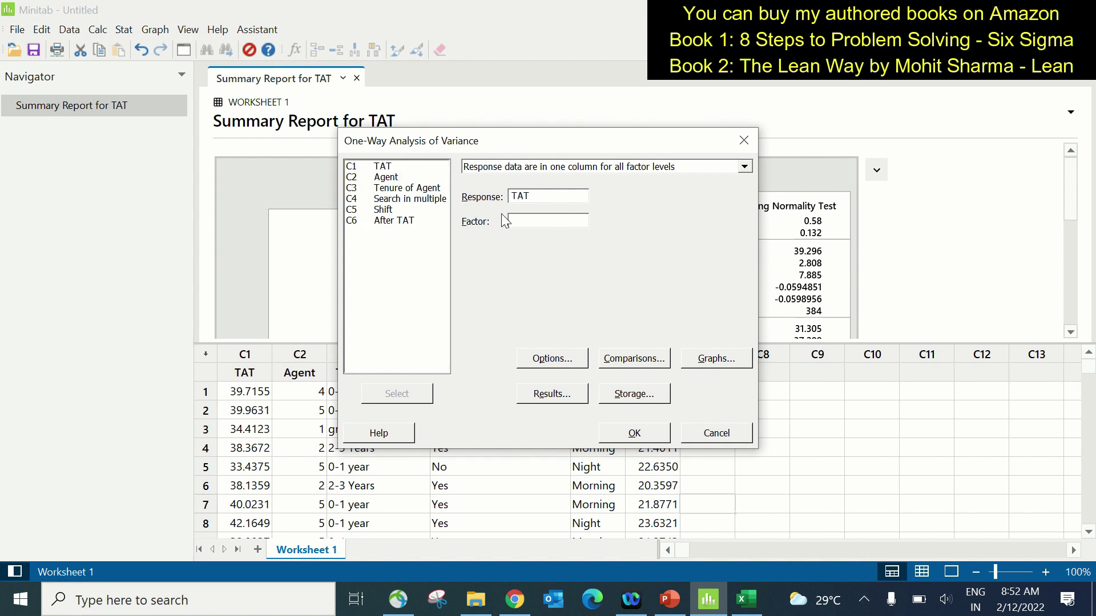
double_click(384, 178)
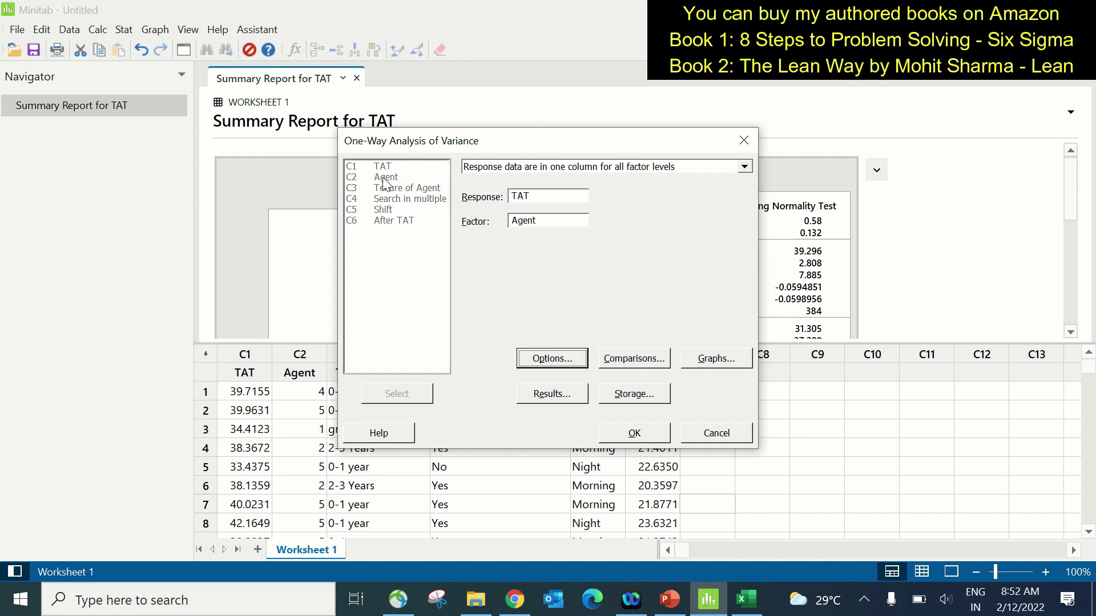
left_click(635, 434)
scroll(508, 302, "down", 3)
scroll(516, 304, "up", 1)
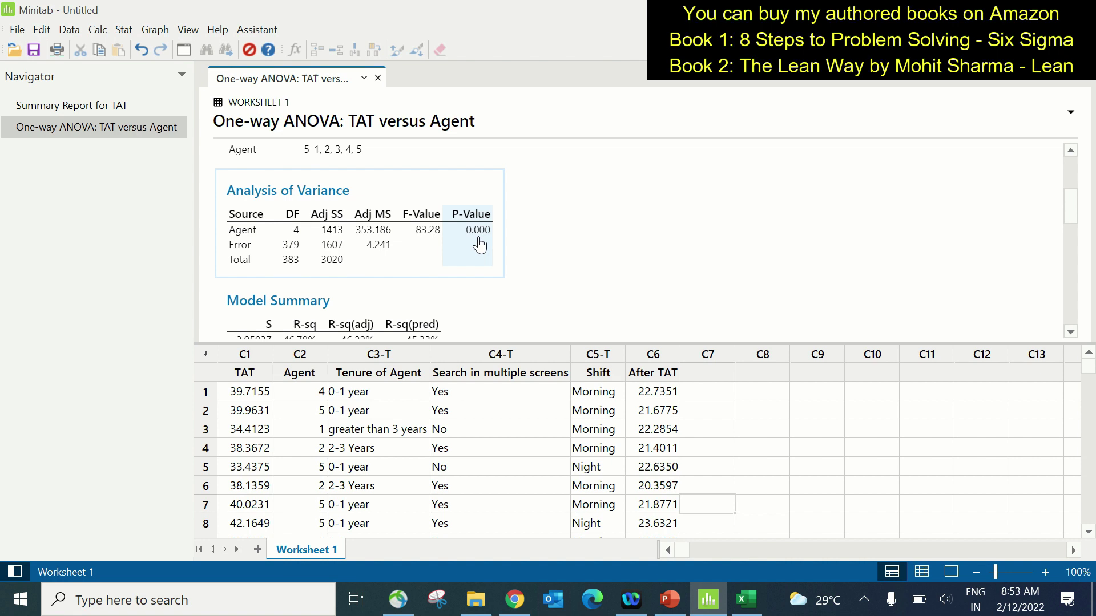
scroll(492, 242, "down", 3)
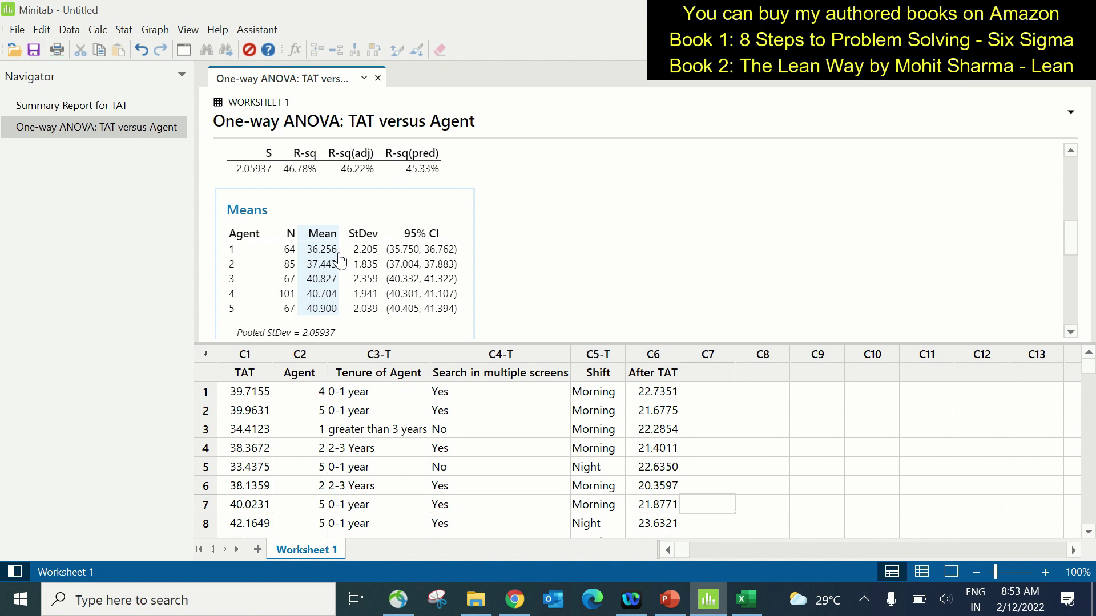
Run a one-way ANOVA of TAT with Tenure of Agent as the factor, and review its P-value and means
left_click(124, 29)
mouse_move(165, 95)
left_click(316, 86)
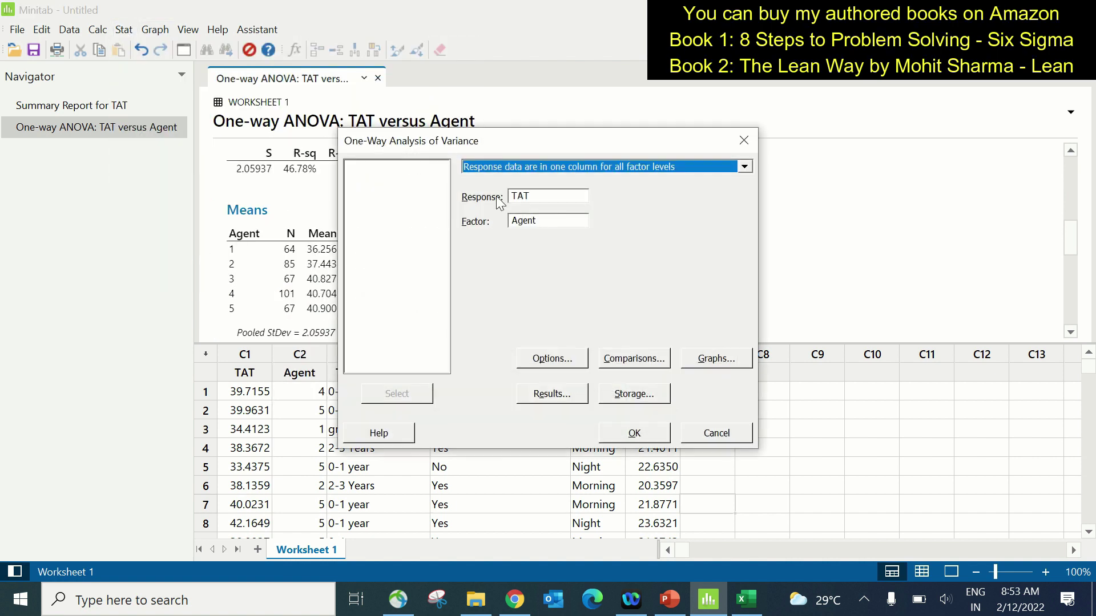
left_click(544, 198)
left_click_drag(541, 221, 511, 222)
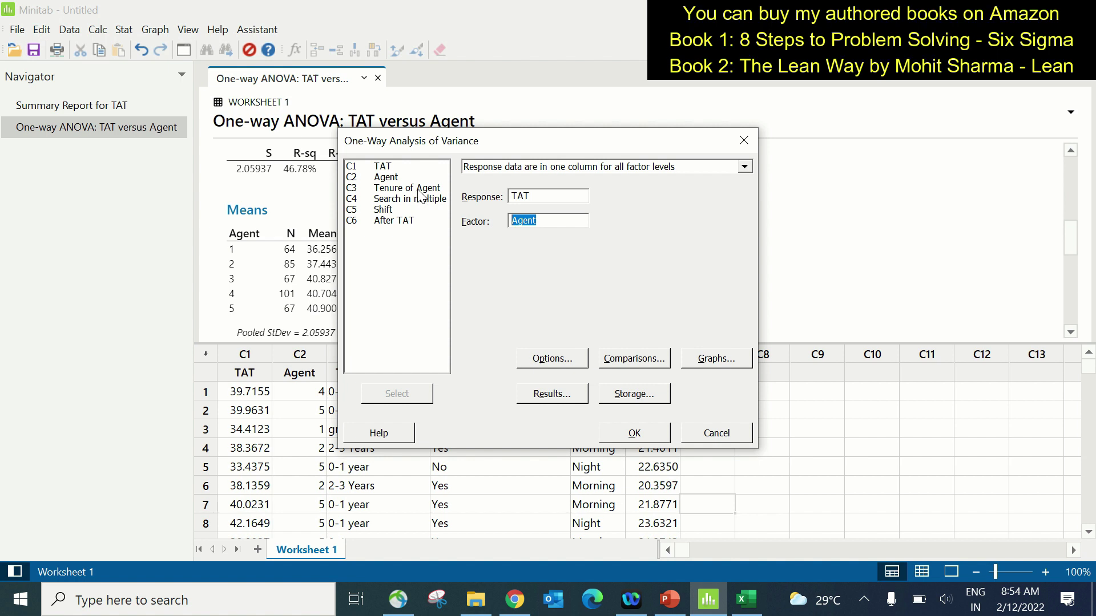
double_click(418, 190)
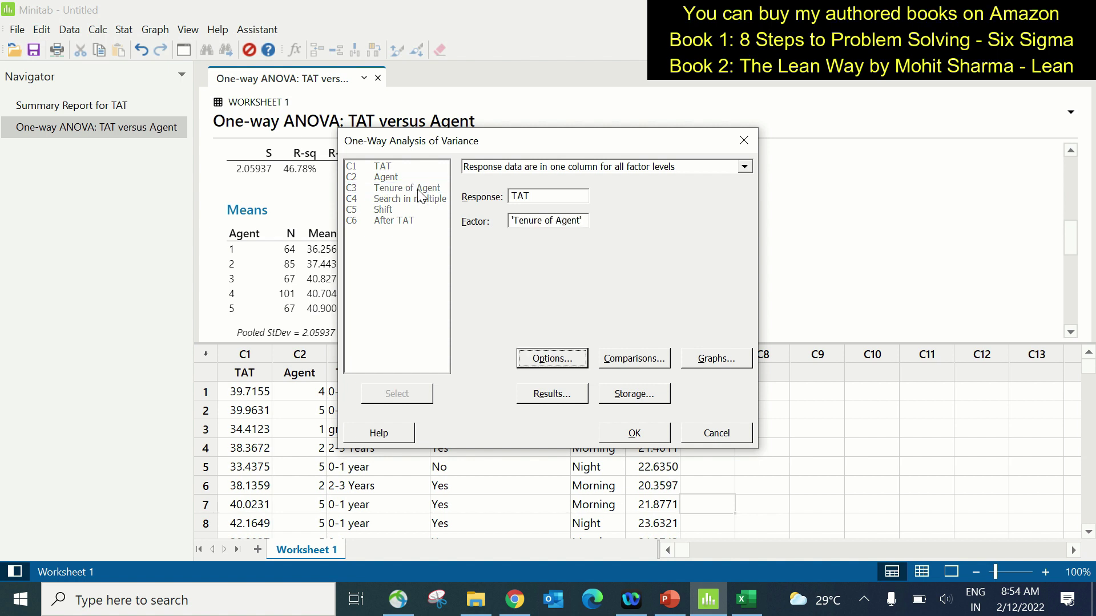
left_click(633, 434)
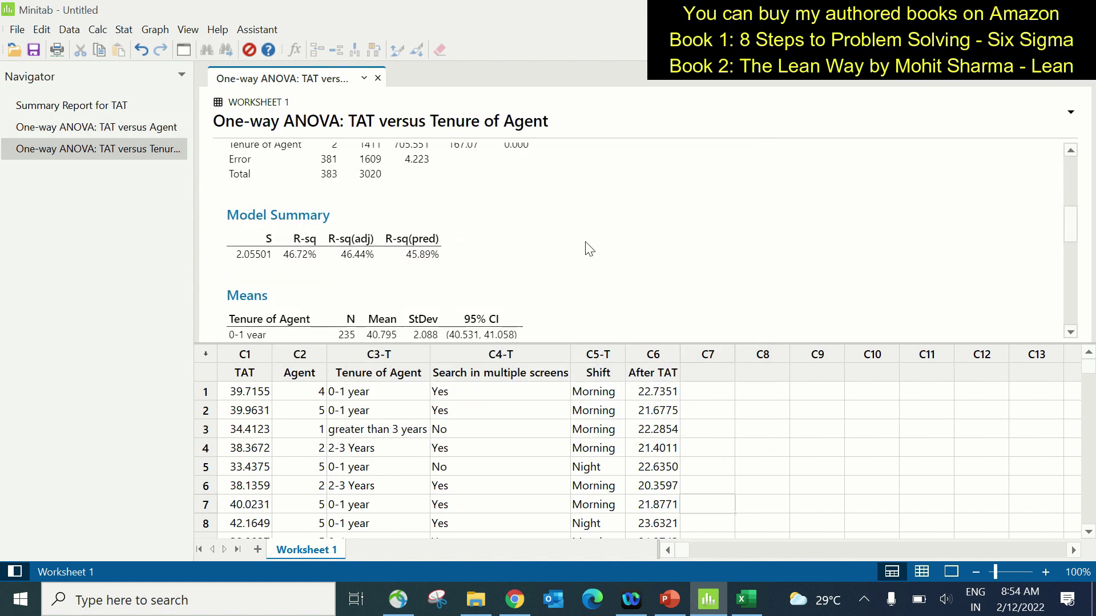
scroll(589, 249, "up", 3)
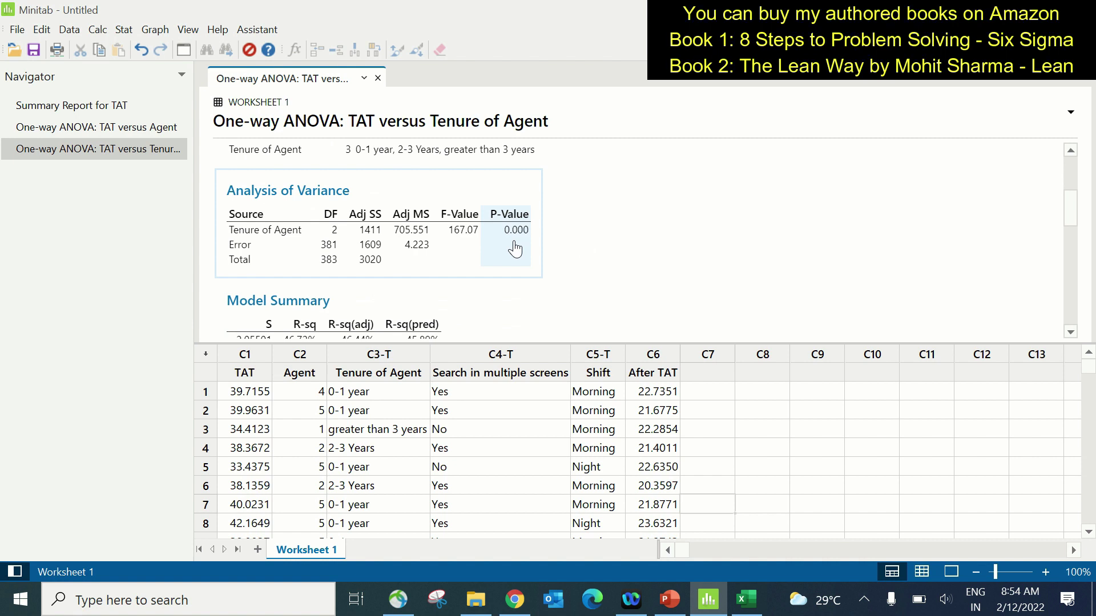
scroll(514, 249, "down", 3)
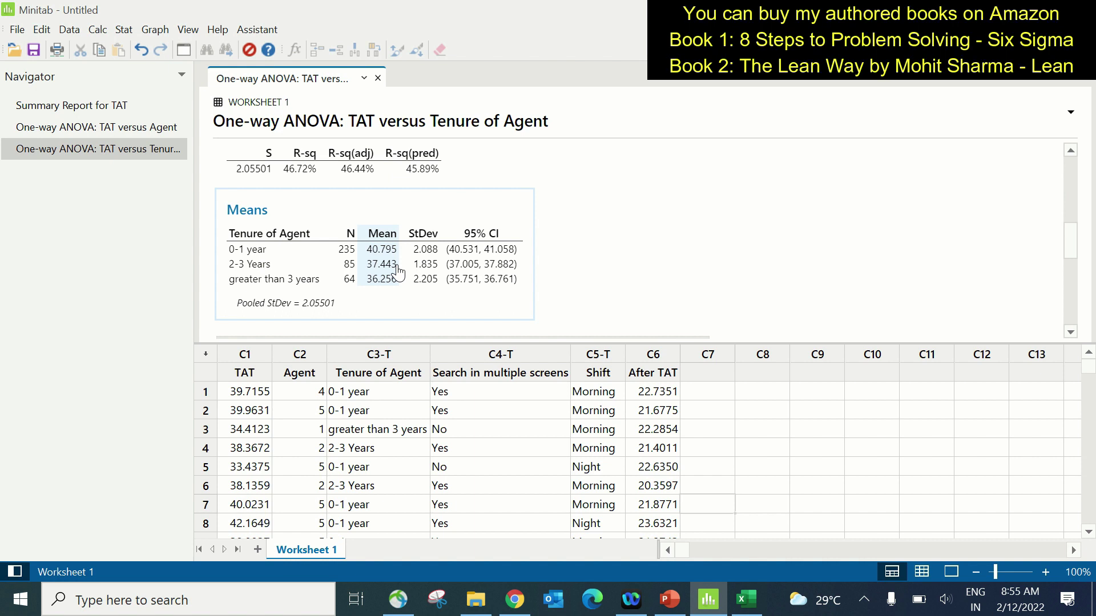
Run a one-way ANOVA of TAT with Search in multiple screens as the factor, and review its P-value and means
left_click(124, 29)
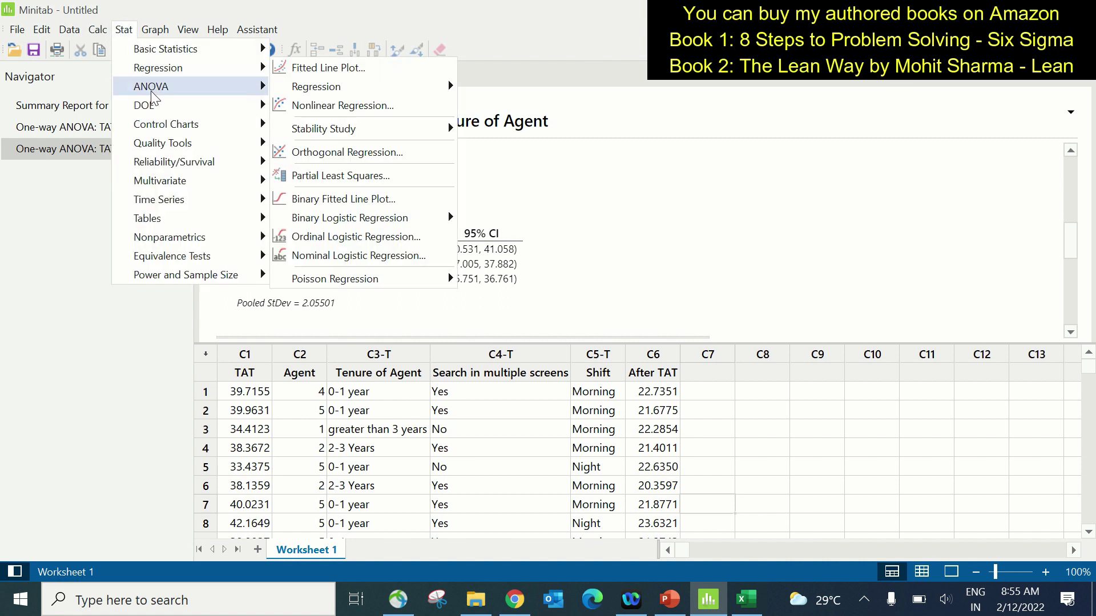
left_click(422, 84)
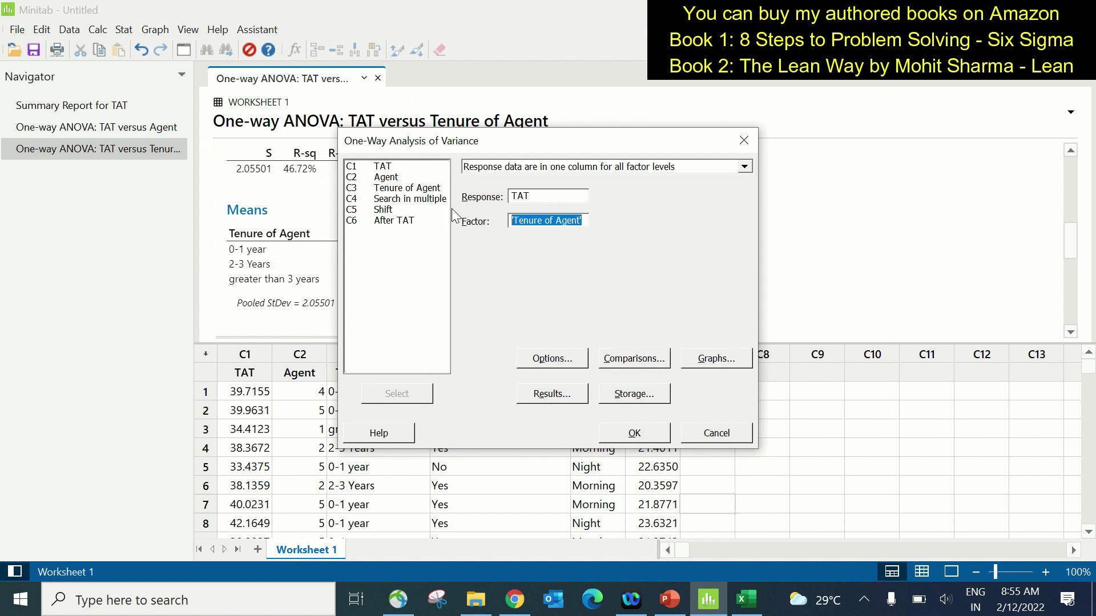
double_click(410, 199)
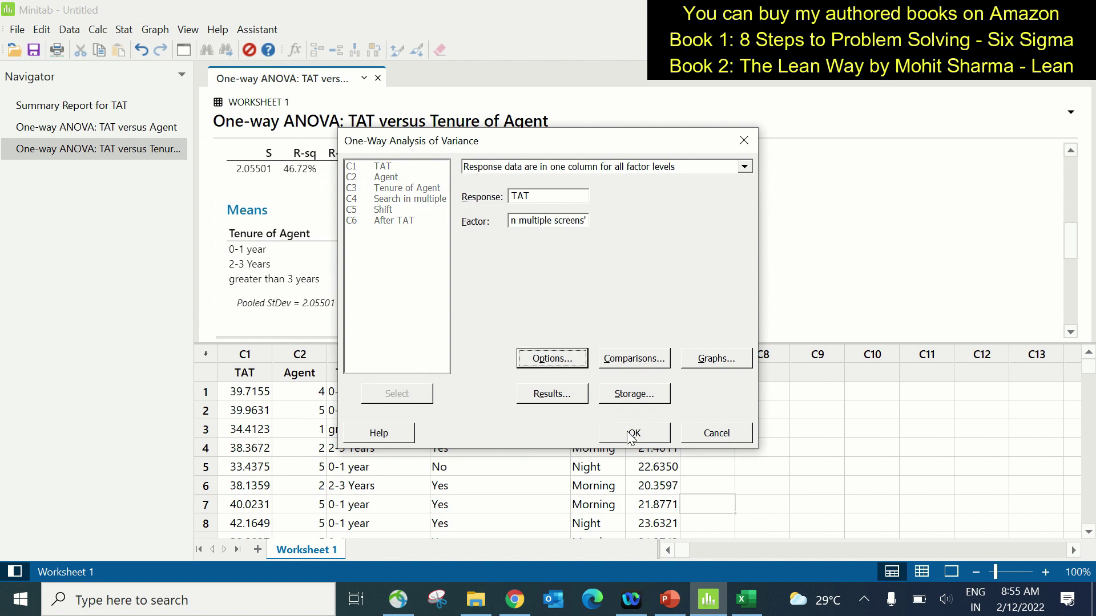
left_click(631, 433)
scroll(565, 252, "down", 3)
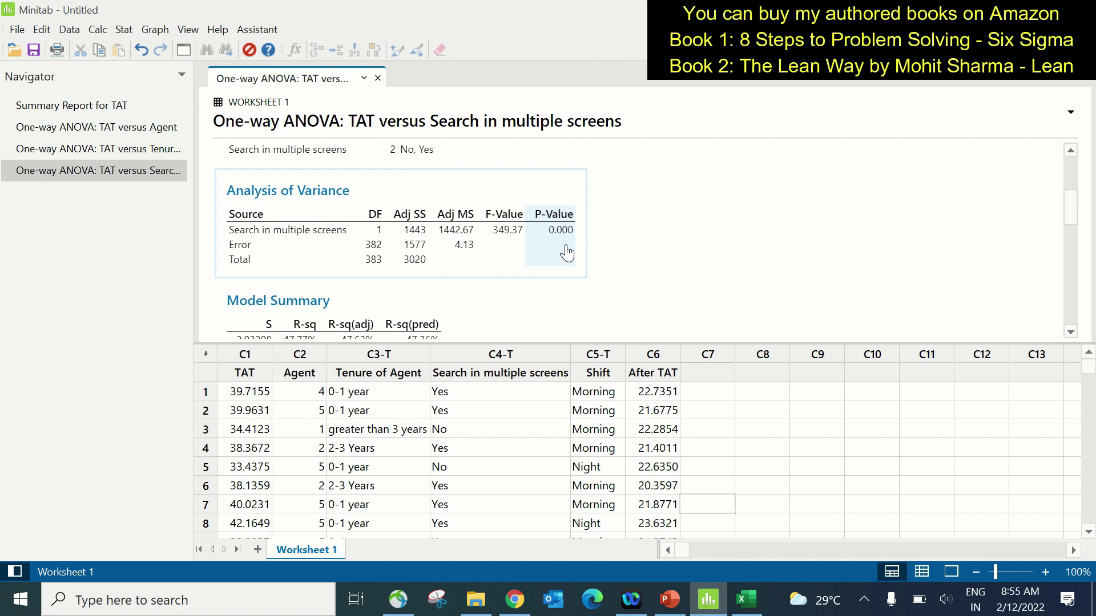
scroll(565, 252, "down", 3)
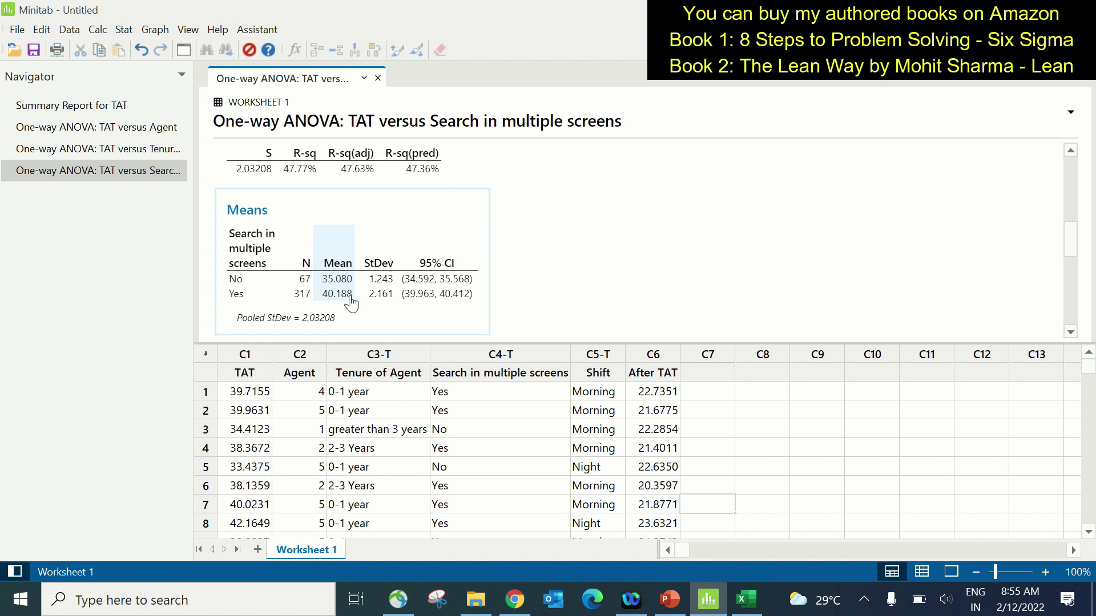
Run a one-way ANOVA of TAT with Shift as the factor, and review its P-value and means
key("ctrl+e")
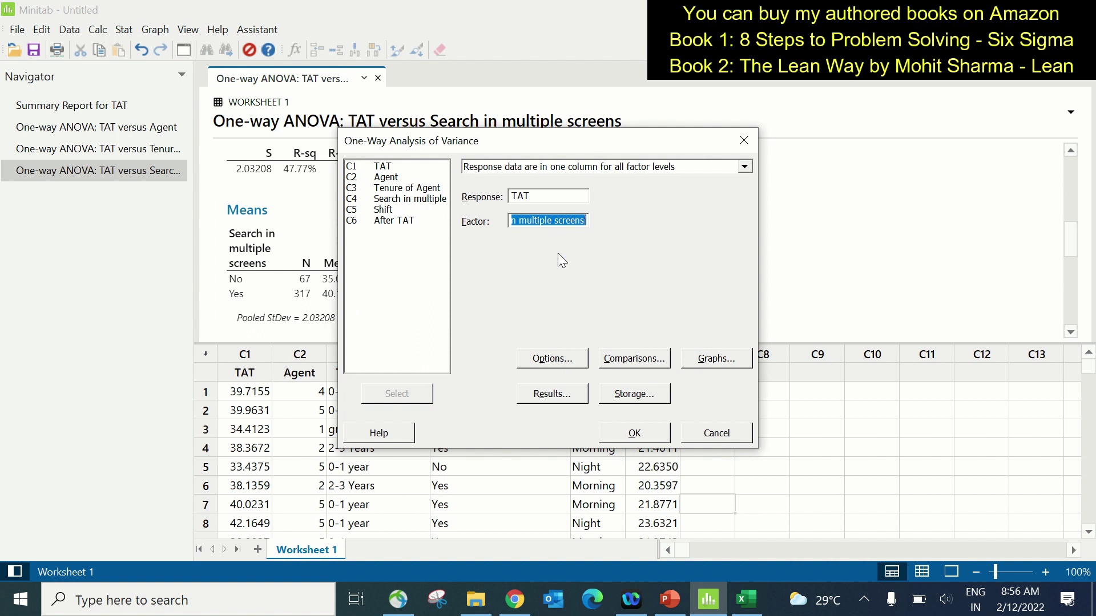
double_click(382, 210)
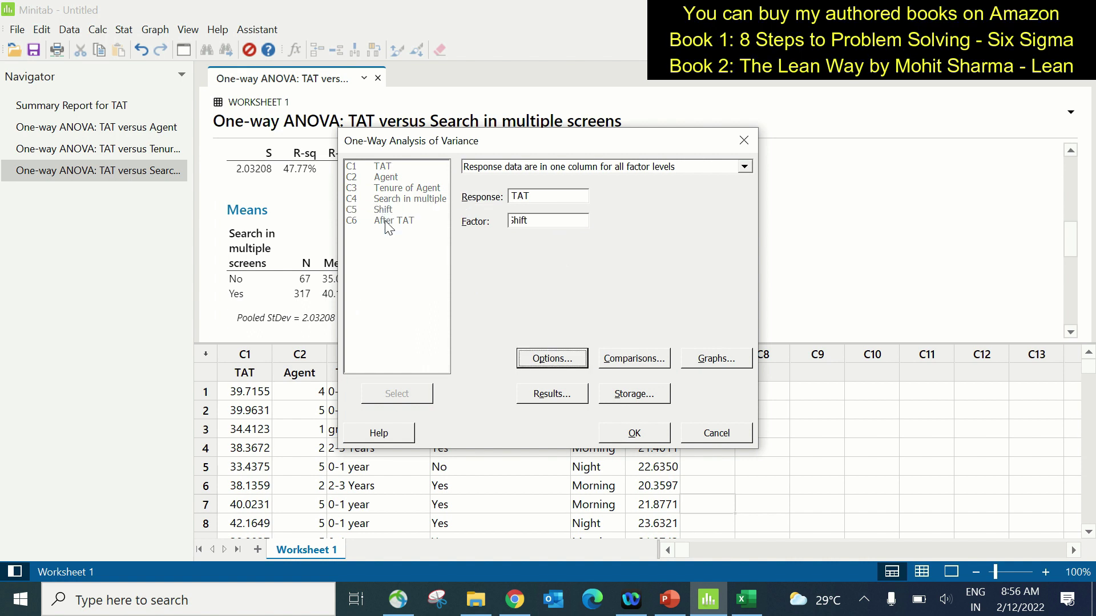
left_click(626, 435)
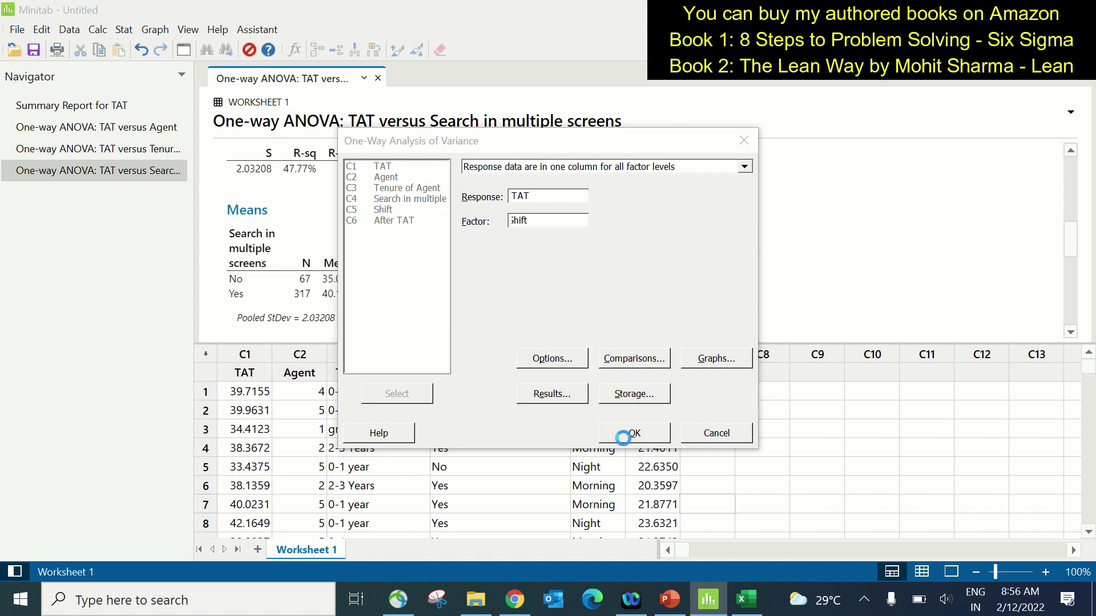
scroll(482, 268, "up", 3)
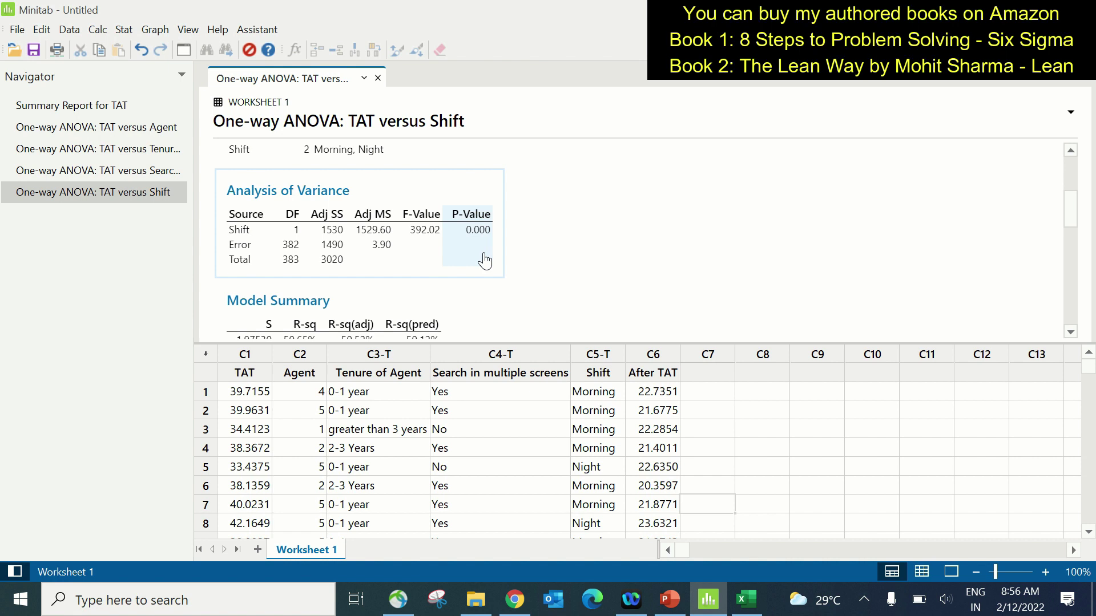
scroll(484, 261, "down", 5)
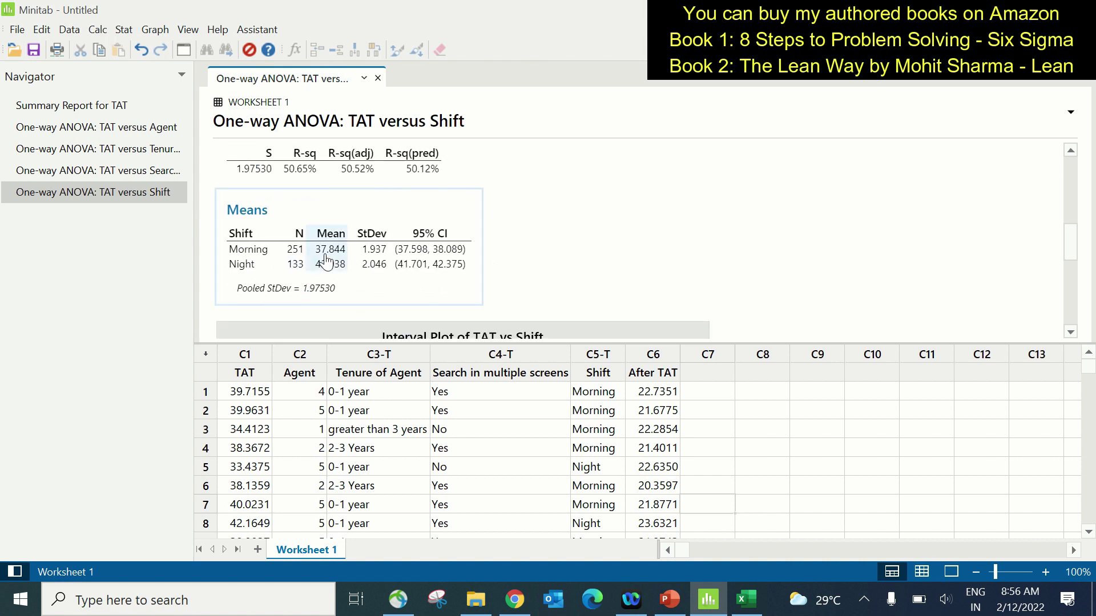